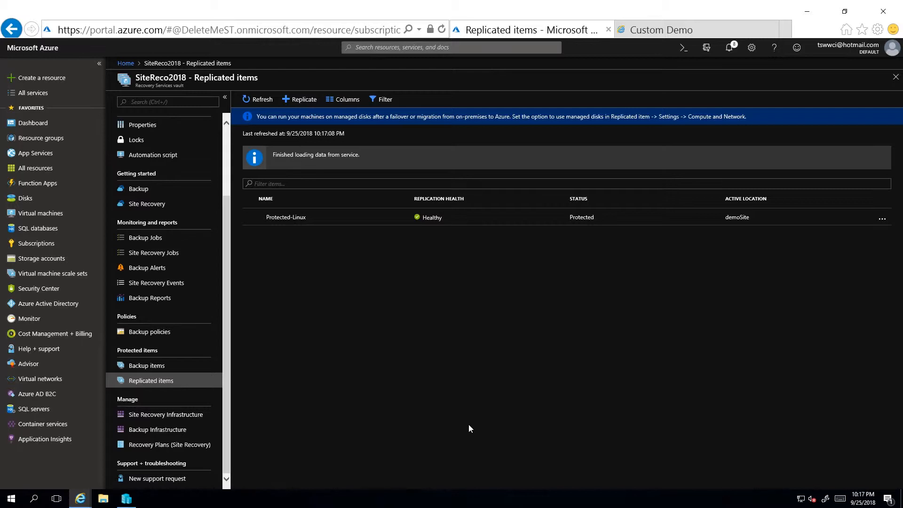
- Open the Protected-Linux replicated item and review its health status and infrastructure view
click(293, 217)
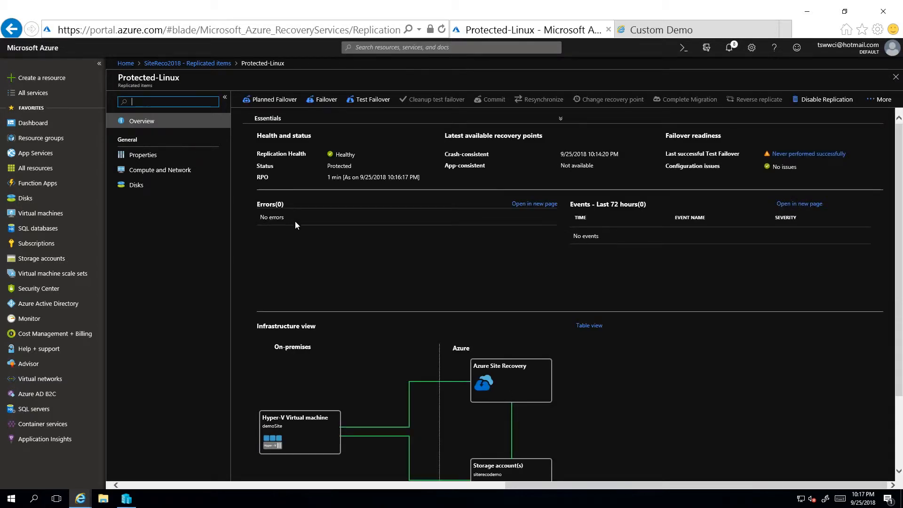
scroll(332, 270, down, 1)
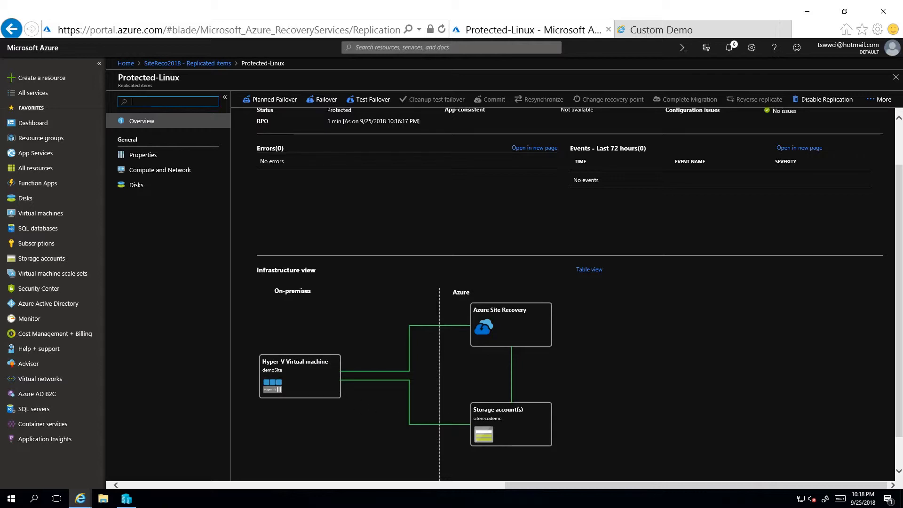
scroll(607, 360, up, 2)
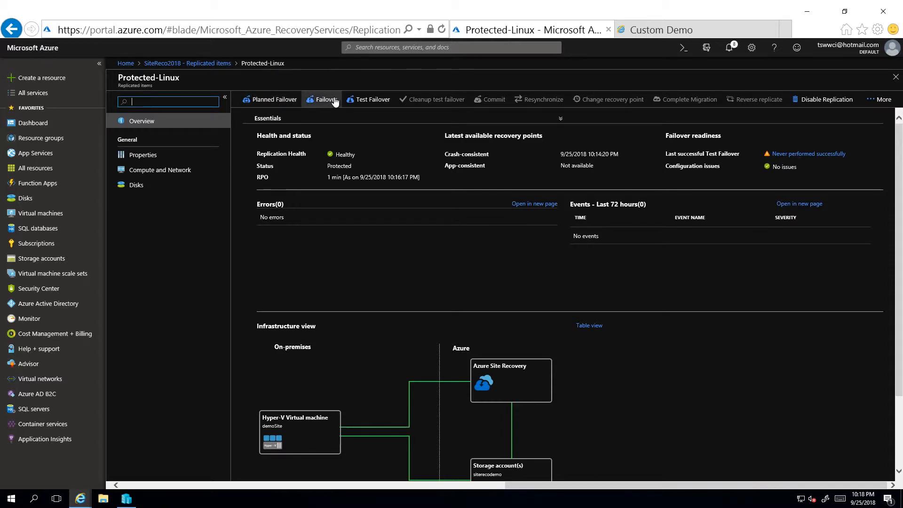
- Start a test failover of Protected-Linux using the Latest processed (low RTO) recovery point and the ASRNet virtual network
click(363, 100)
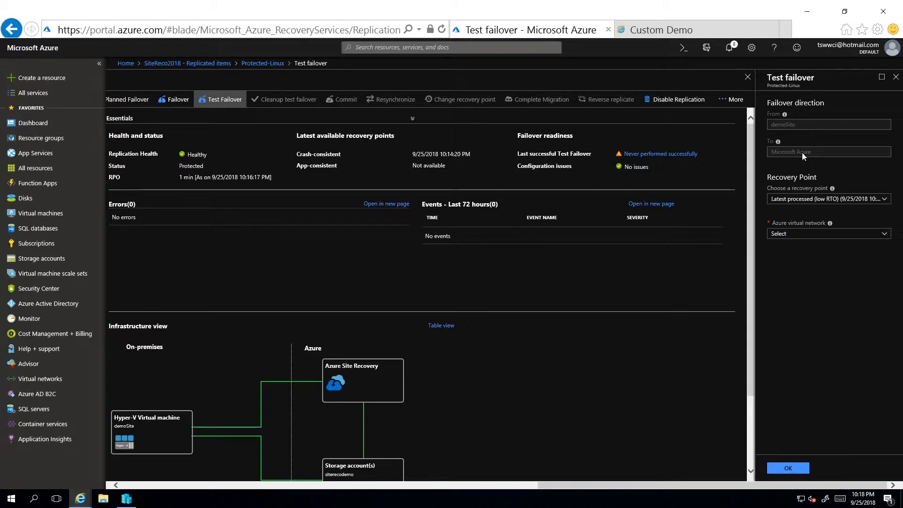
click(815, 201)
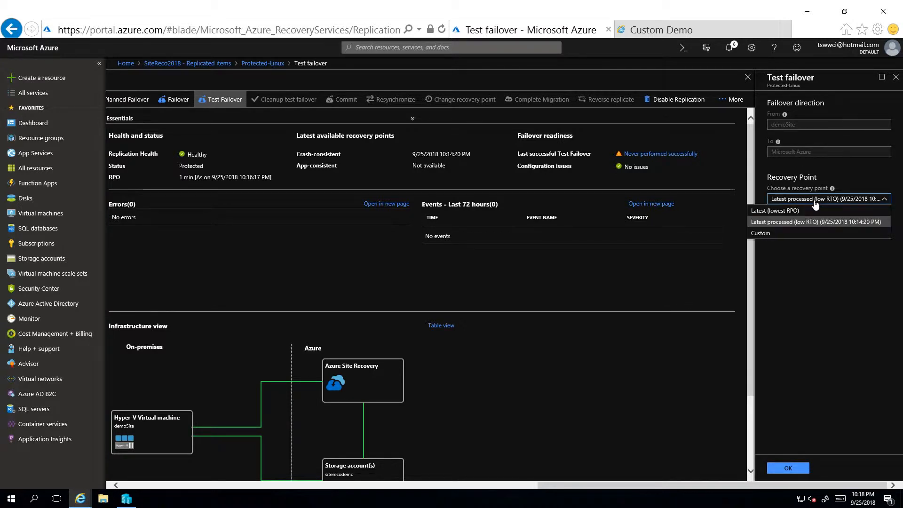
click(783, 223)
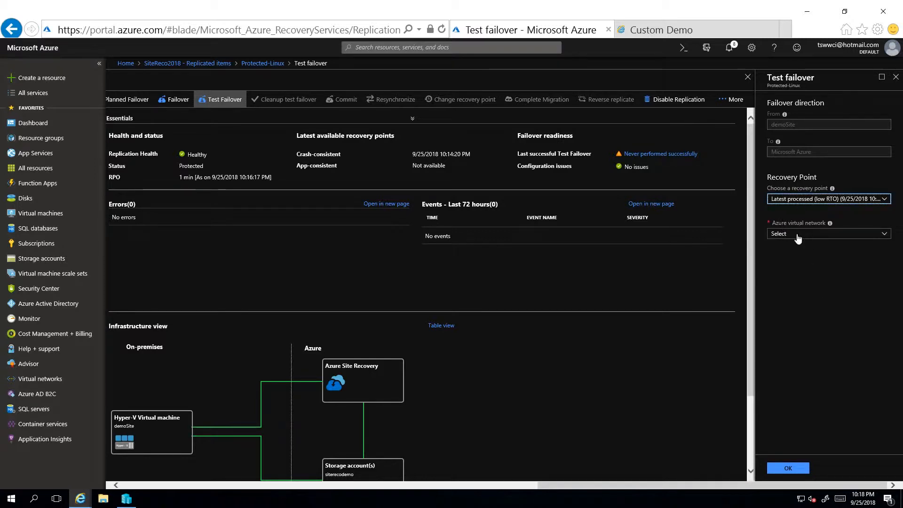
click(797, 235)
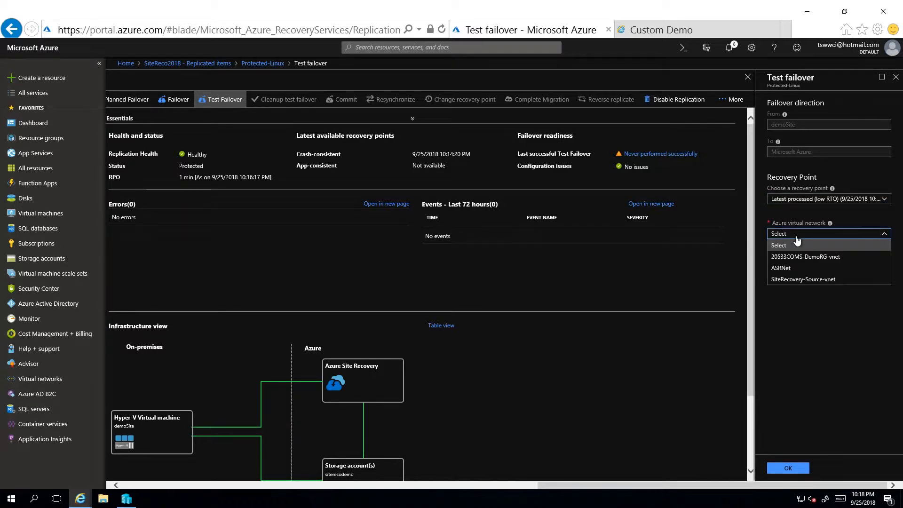
click(781, 268)
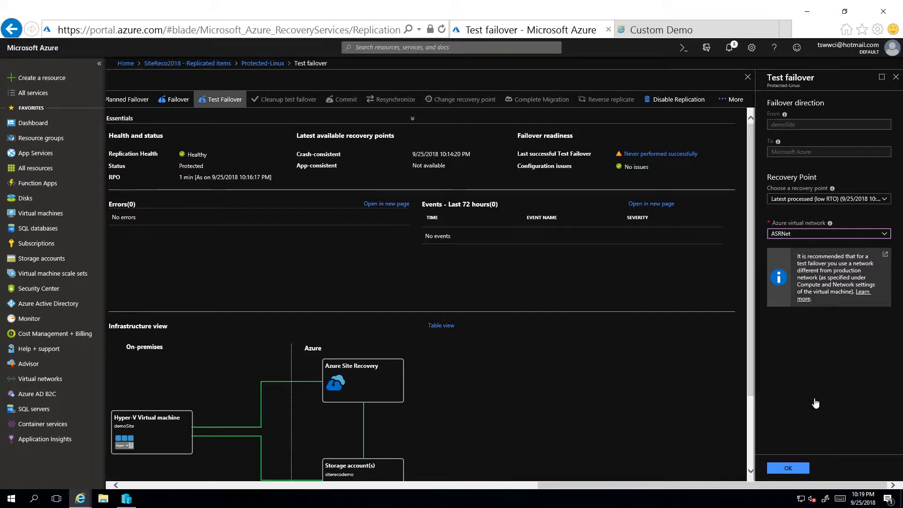
click(786, 470)
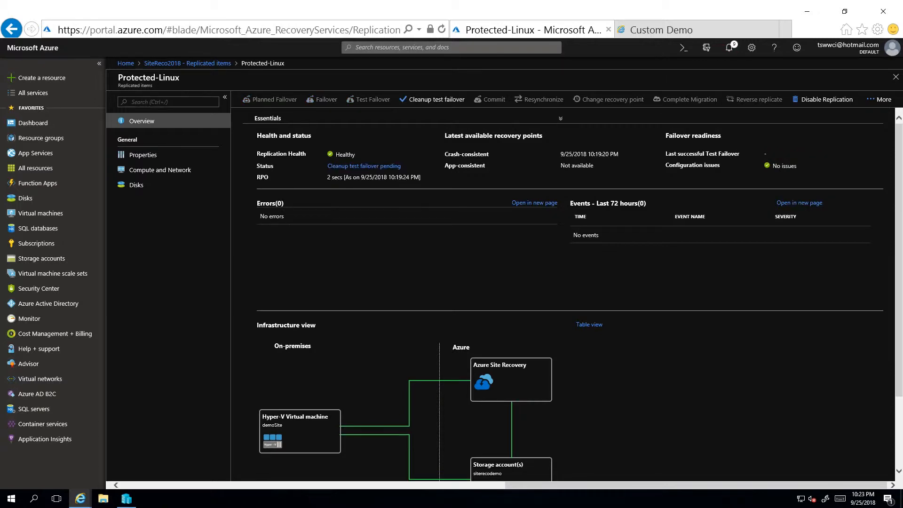
- Check the test failover notification and inspect the network interface connected to the ASRNet virtual network
click(728, 50)
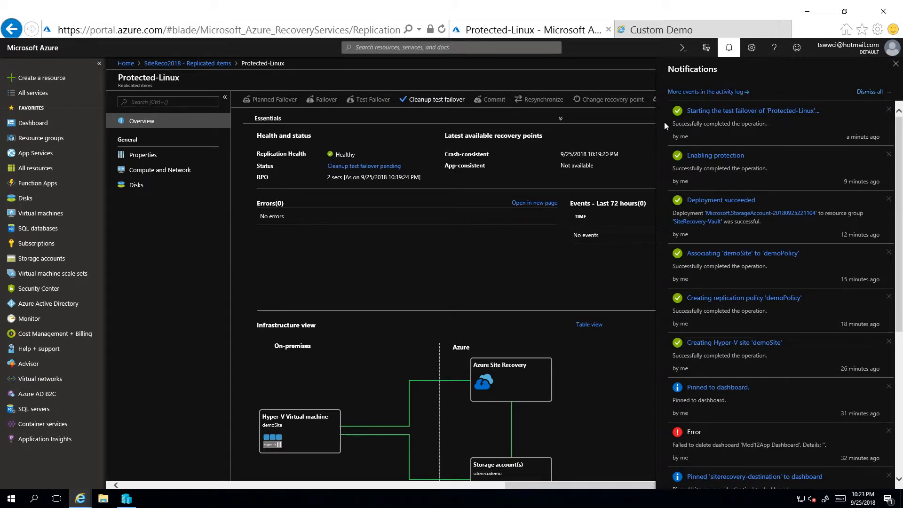
click(729, 47)
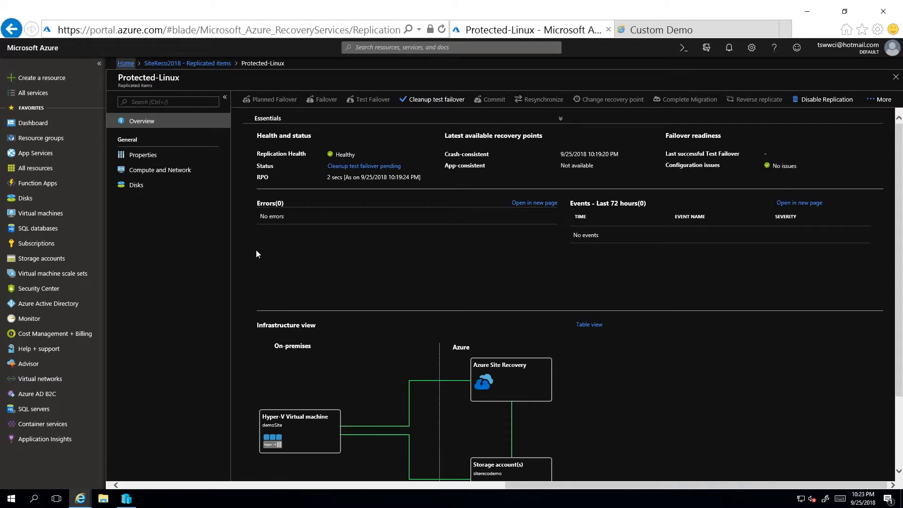
click(125, 64)
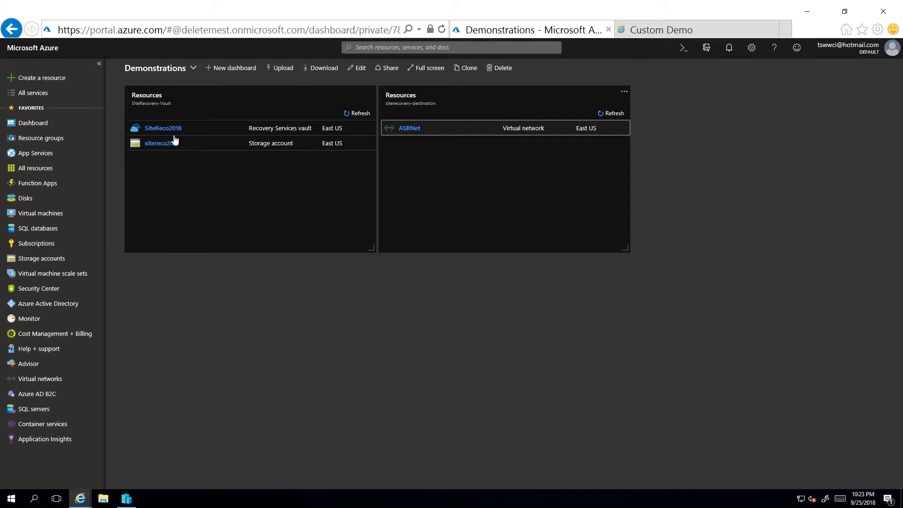
click(409, 129)
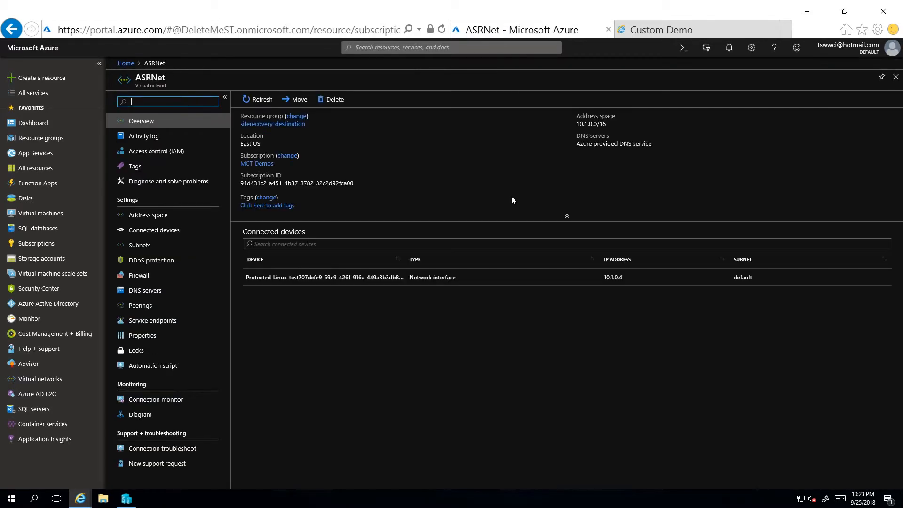
click(442, 279)
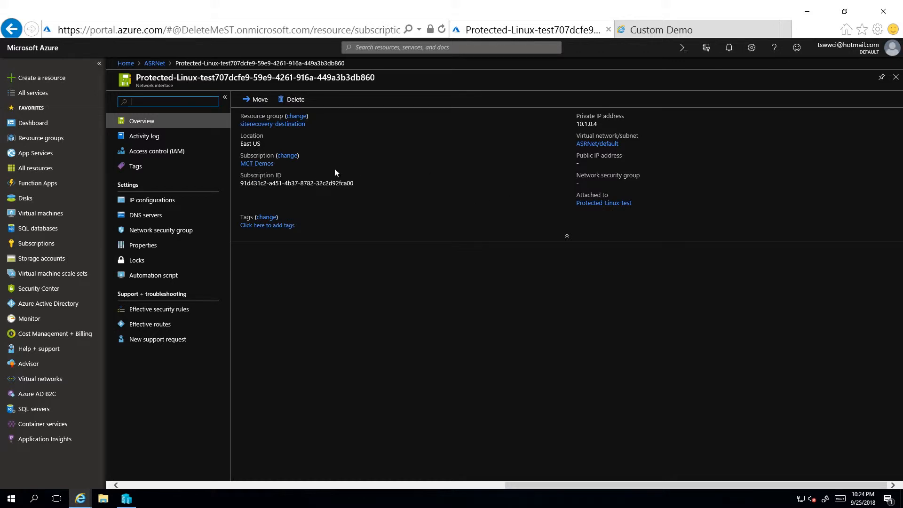
- Open the IP configuration of the network interface attached to the Protected-Linux-test virtual machine
click(286, 277)
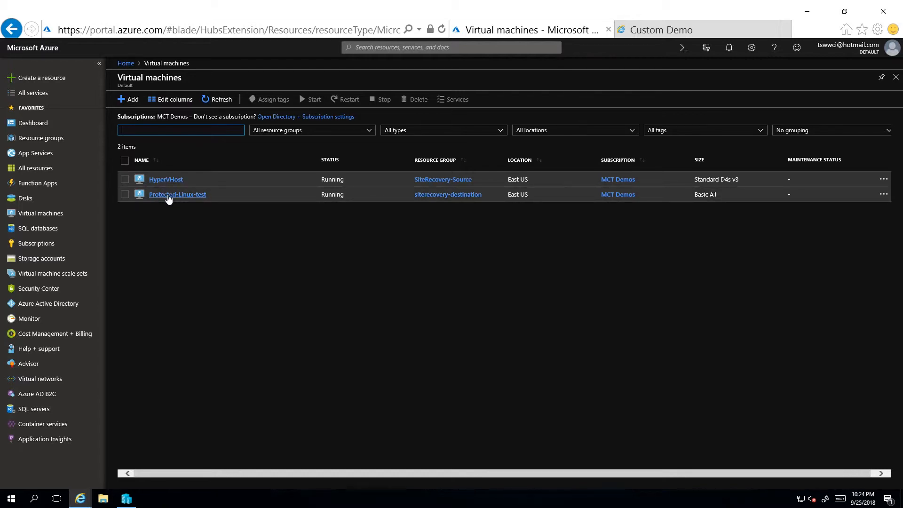
click(169, 196)
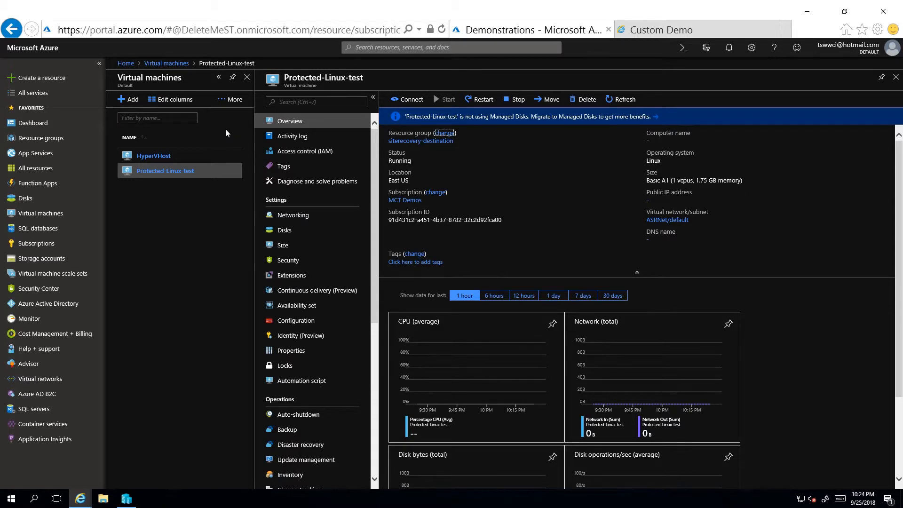
click(308, 215)
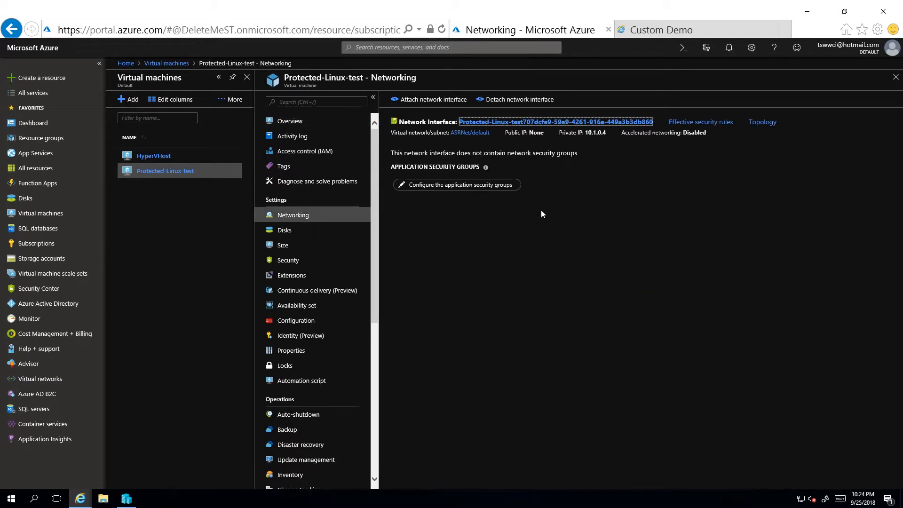
click(540, 123)
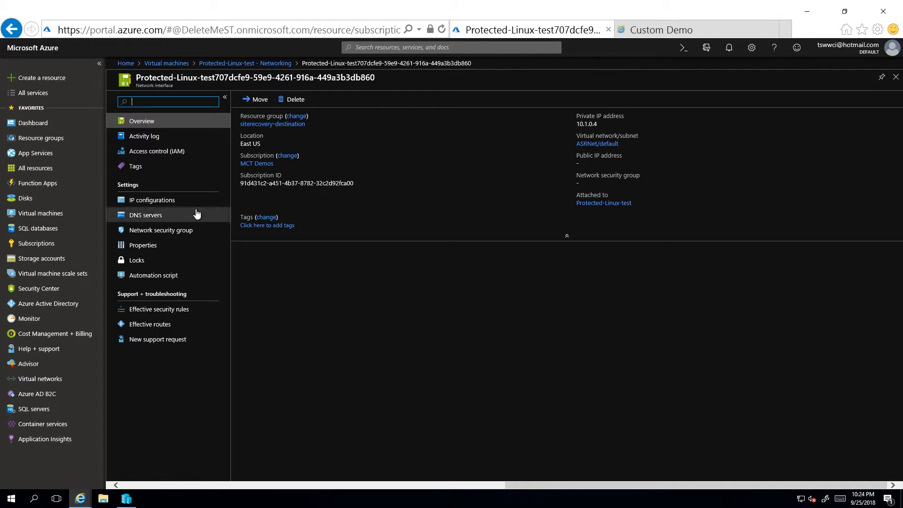
click(163, 204)
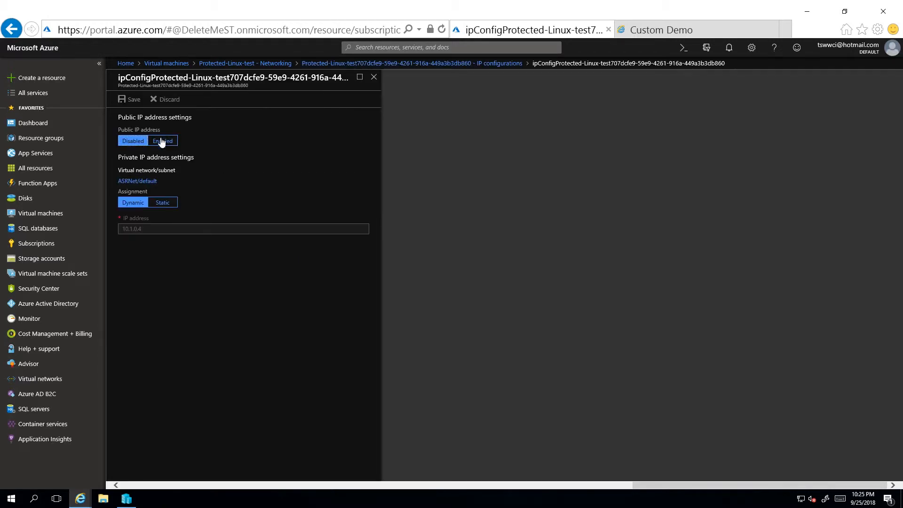
- Enable the public IP address for this IP configuration and choose to create a new one
click(170, 141)
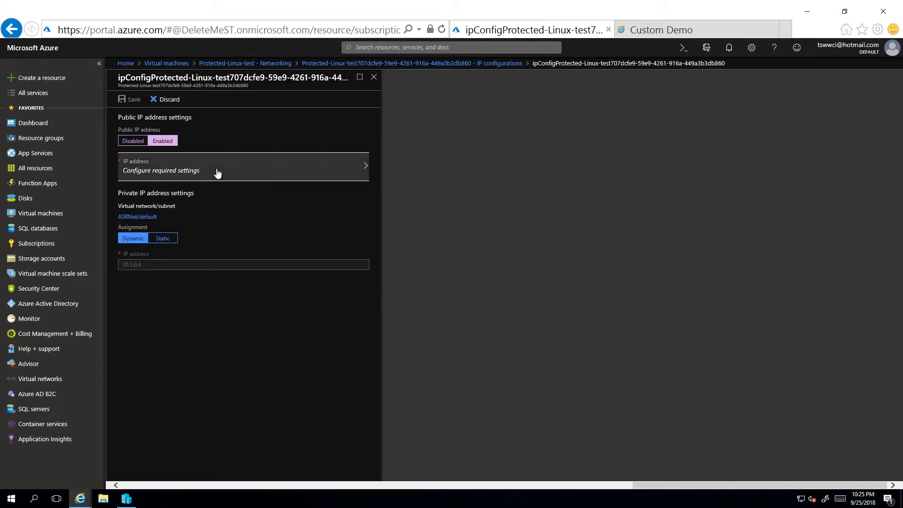
click(217, 172)
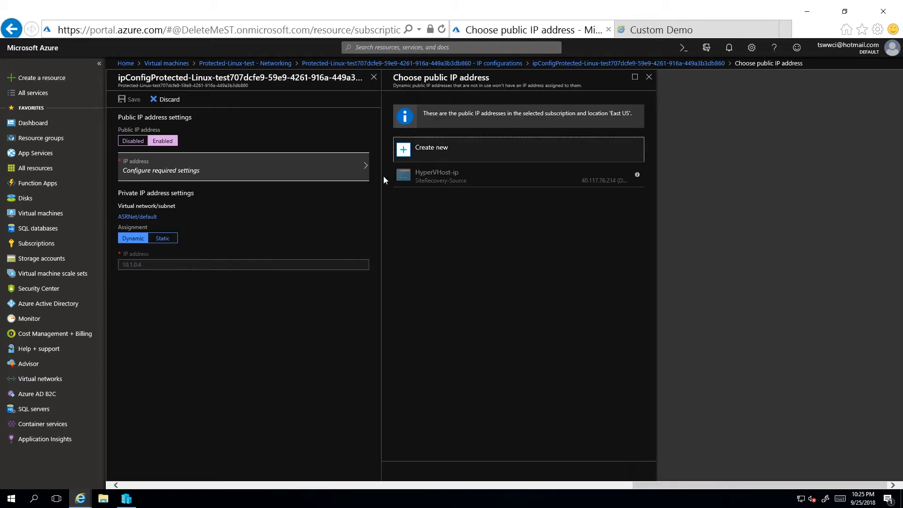
click(440, 158)
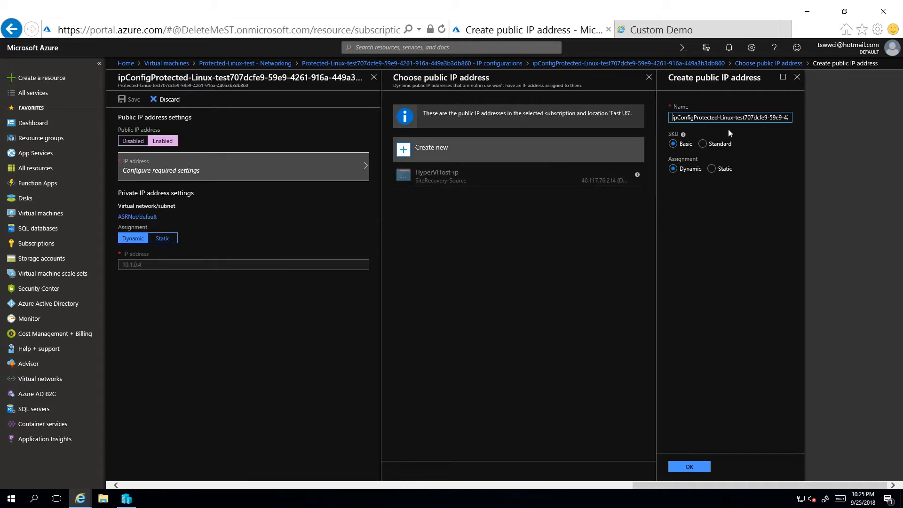
key(End)
text(ASP)
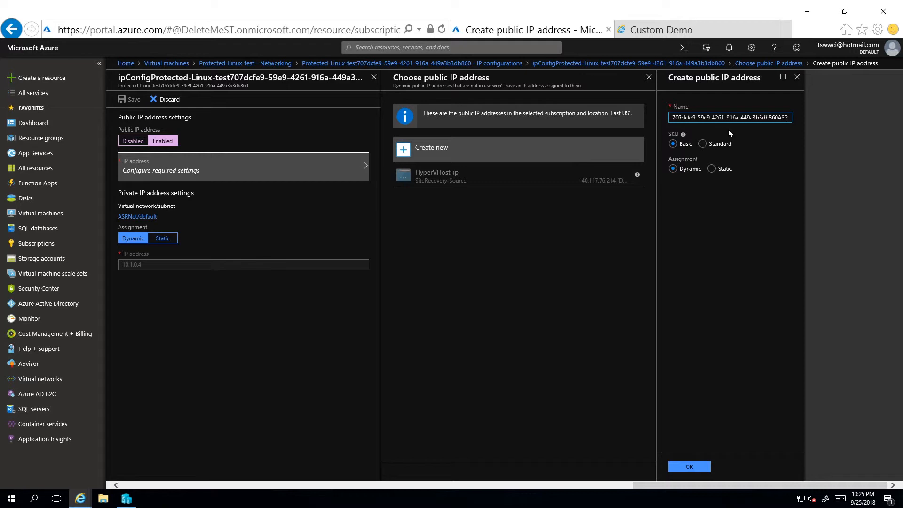
key(BackSpace)
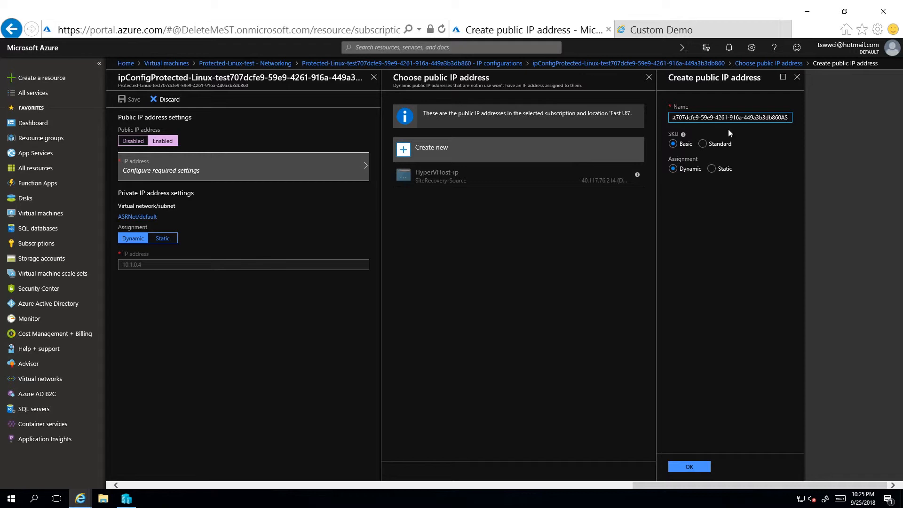
- Create the public IP address with the name ASR-Demo_PIP and save the IP configuration
key(ctrl+a)
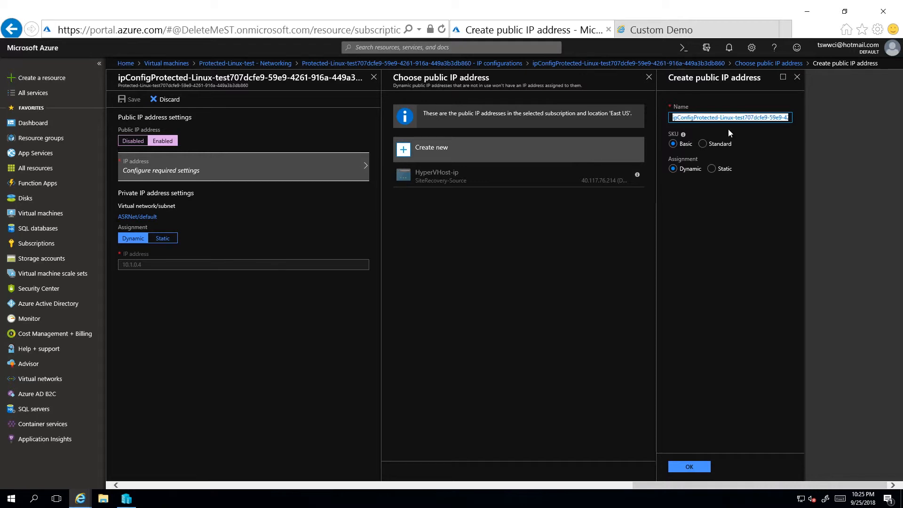
text(ASR-Demo_PIP)
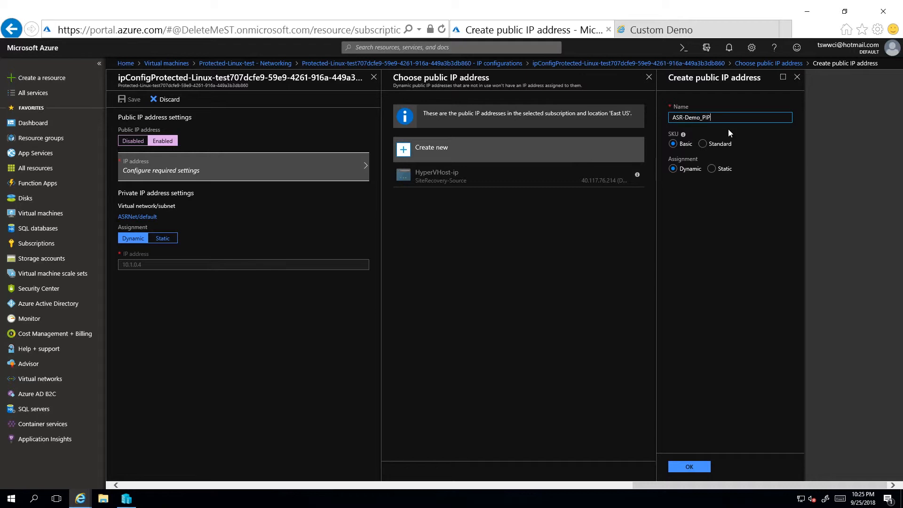
click(688, 466)
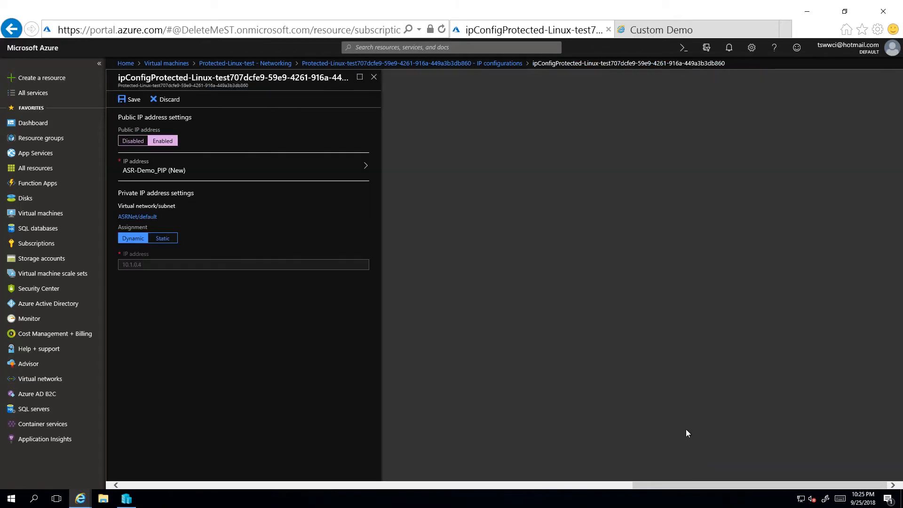
click(134, 100)
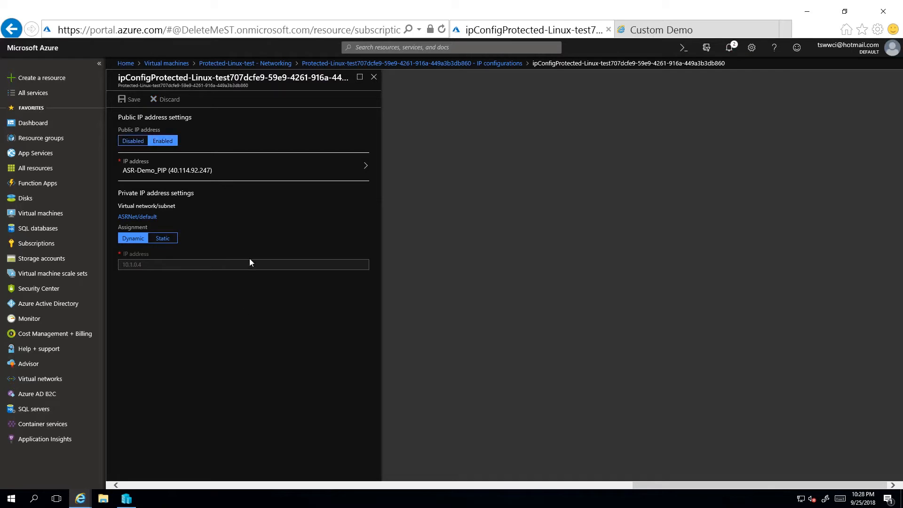
- Copy the public IP address of the Protected-Linux-test virtual machine, allowing the page to access the clipboard
click(165, 63)
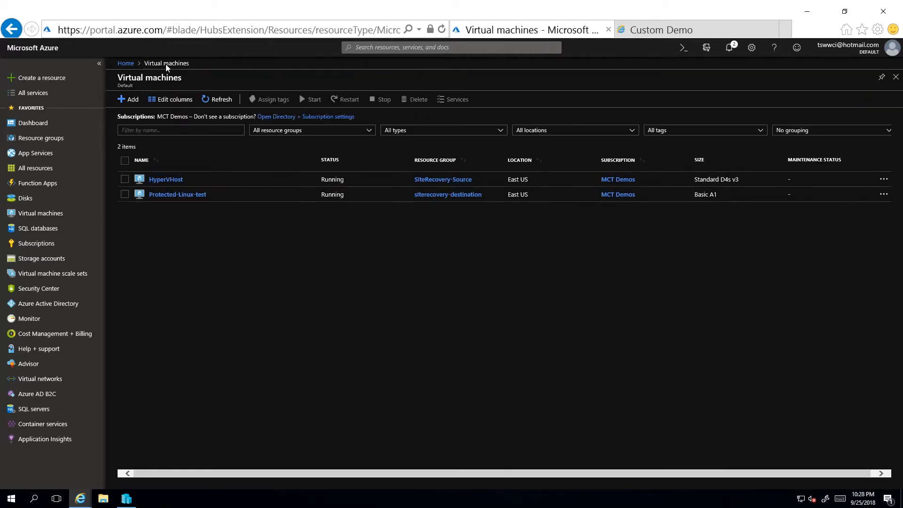
click(191, 196)
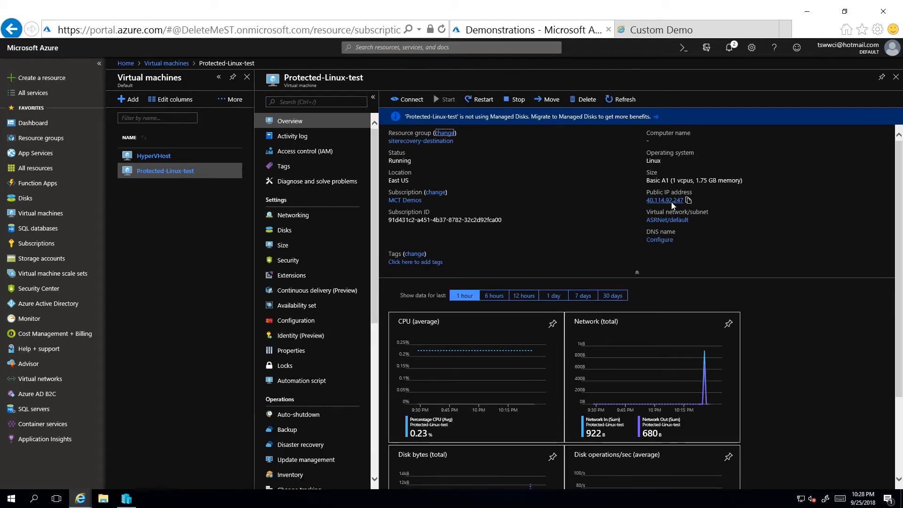
click(688, 201)
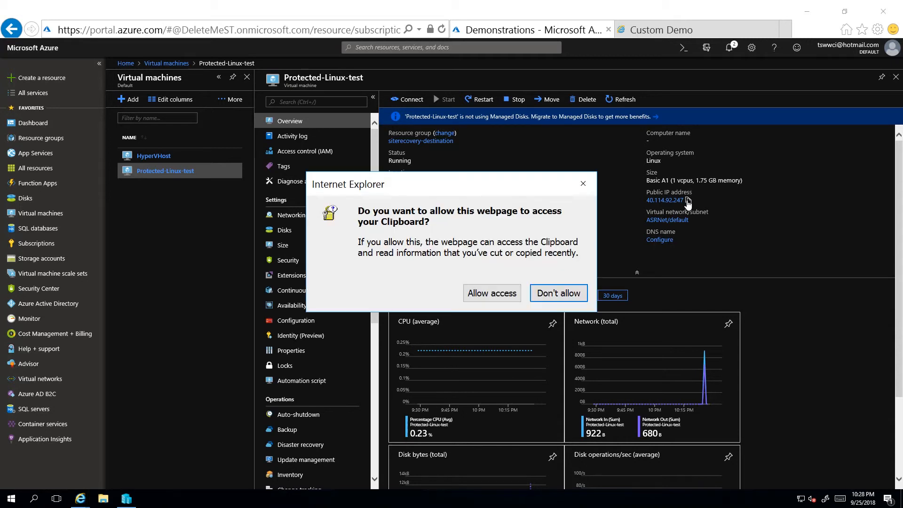
click(492, 293)
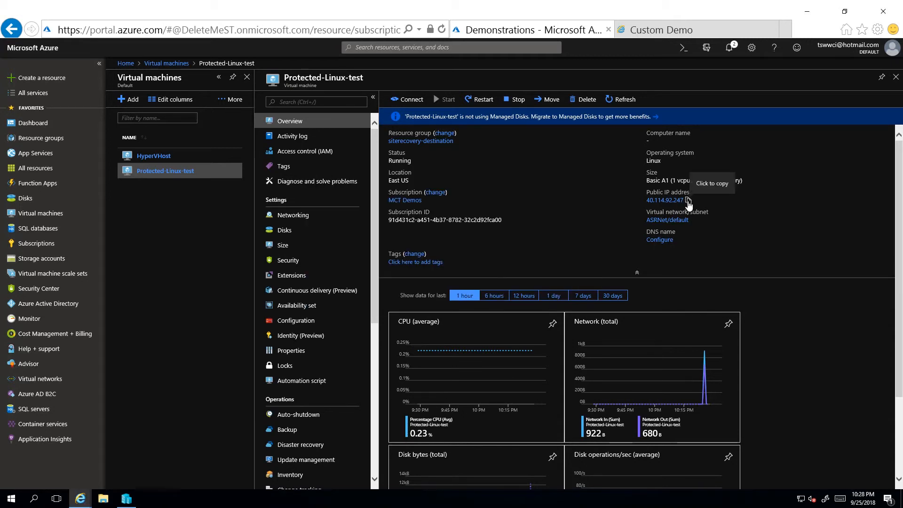
click(687, 201)
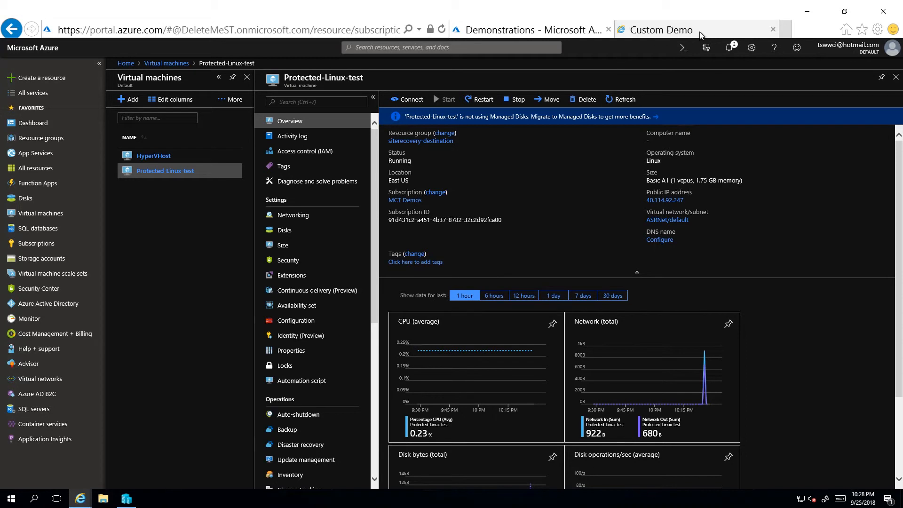
- Load the copied public IP address in a new browser tab to check the virtual machine's website
click(786, 27)
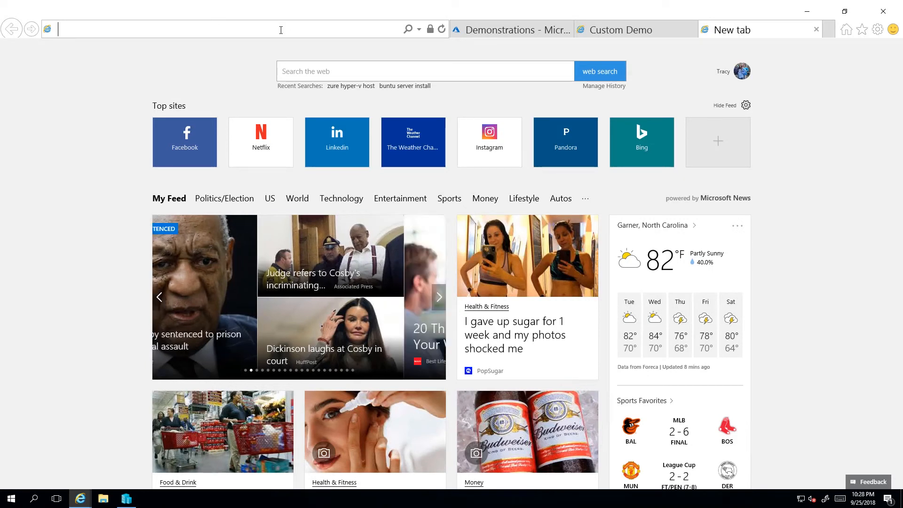
key(ctrl+v)
key(Return)
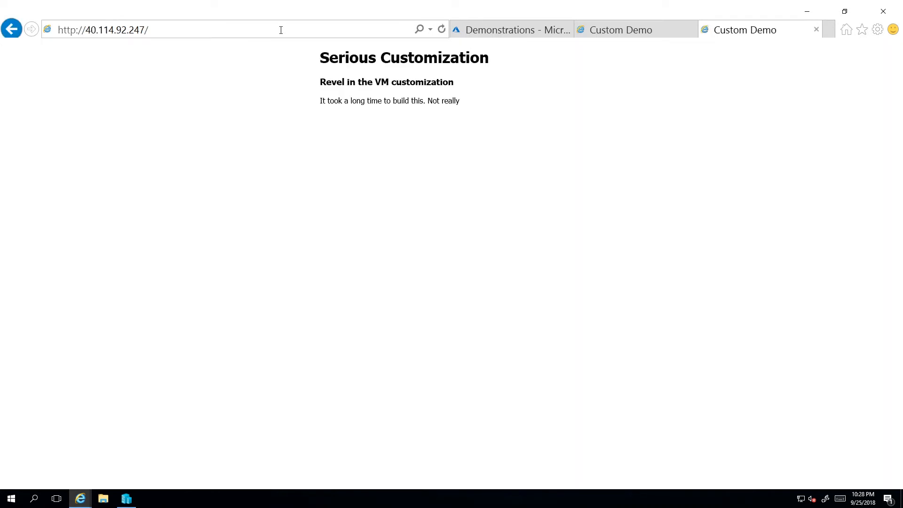